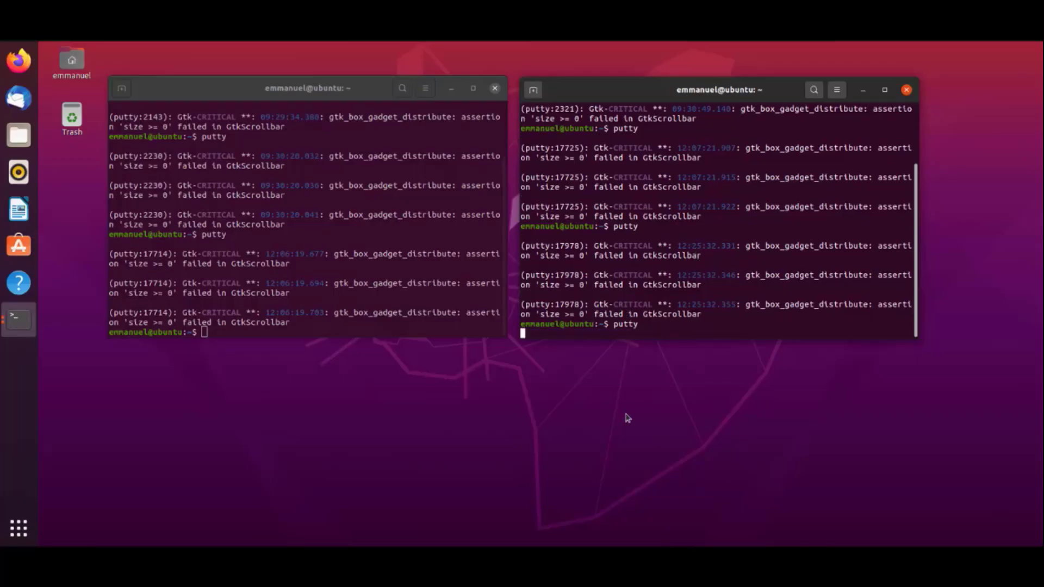
Launch PuTTY from the terminal and open a serial connection to /dev/ttyUSB3 at a speed of 115200.
{"action": "key", "text": "Return"}
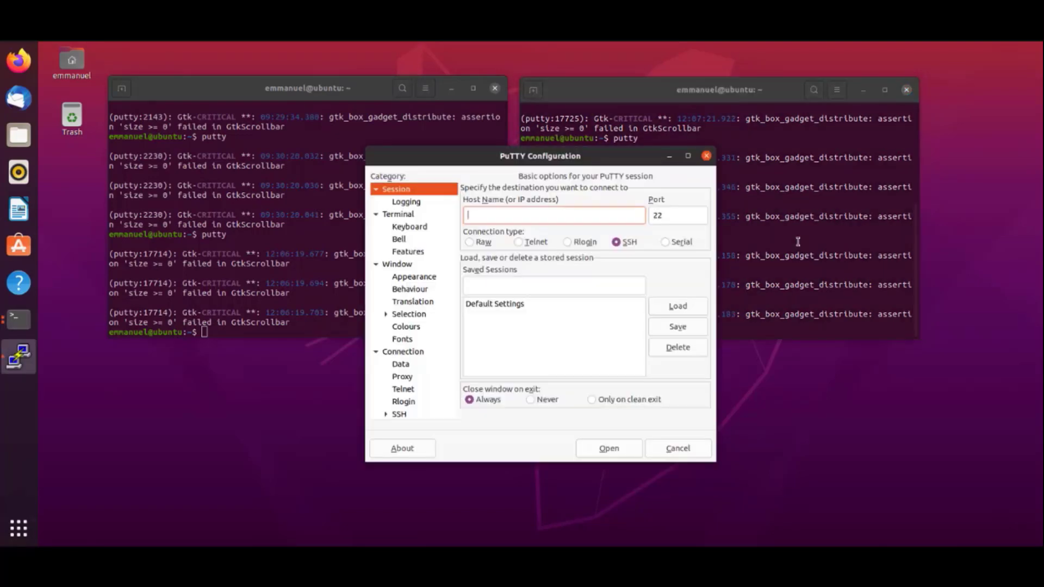
{"action": "left_click", "coordinate": [666, 242]}
{"action": "left_click_drag", "start_coordinate": [511, 216], "coordinate": [464, 217]}
{"action": "type", "text": "/dev/ttyUSB3"}
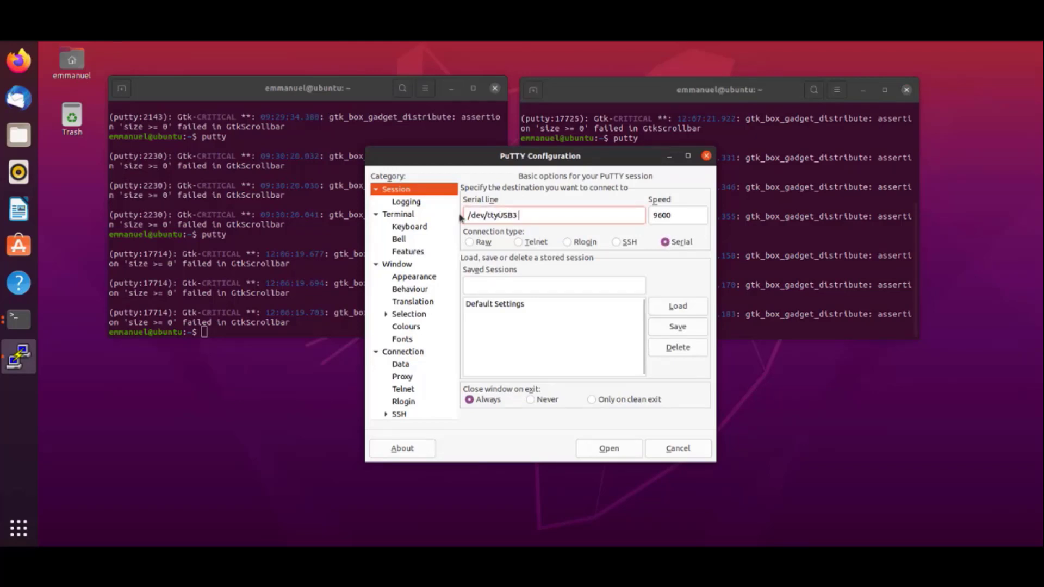
{"action": "left_click_drag", "start_coordinate": [498, 216], "coordinate": [523, 220]}
{"action": "left_click", "coordinate": [535, 220]}
{"action": "key", "text": "Tab"}
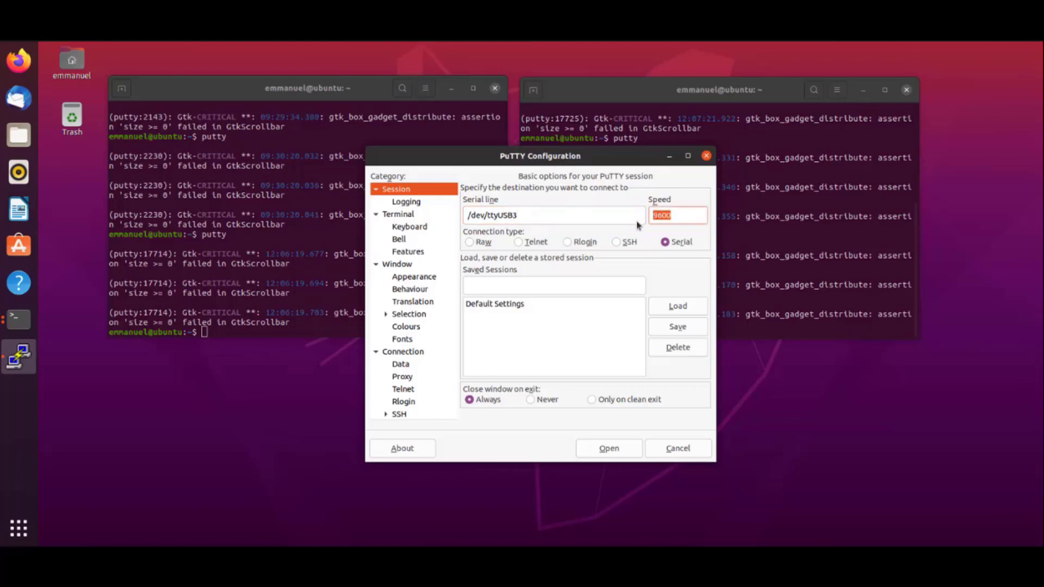
{"action": "type", "text": "115200"}
{"action": "left_click", "coordinate": [619, 451]}
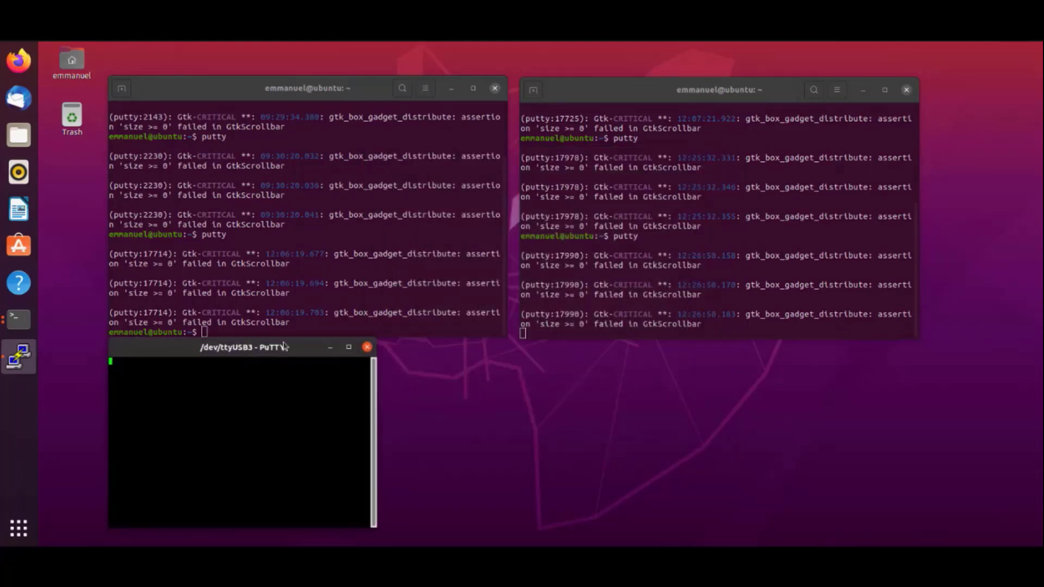
Launch a second PuTTY instance with the putty command in the other terminal.
{"action": "left_click", "coordinate": [288, 292]}
{"action": "type", "text": "puu"}
{"action": "key", "text": "BackSpace"}
{"action": "type", "text": "tty"}
{"action": "key", "text": "Return"}
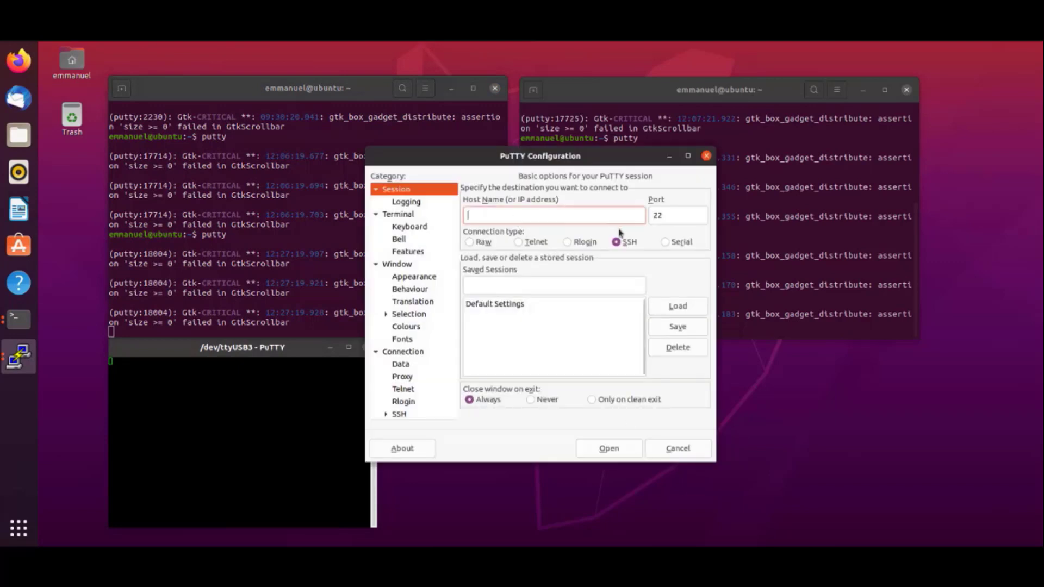
Open a serial connection to /dev/ttyUSB2 at a speed of 115200.
{"action": "left_click", "coordinate": [670, 243]}
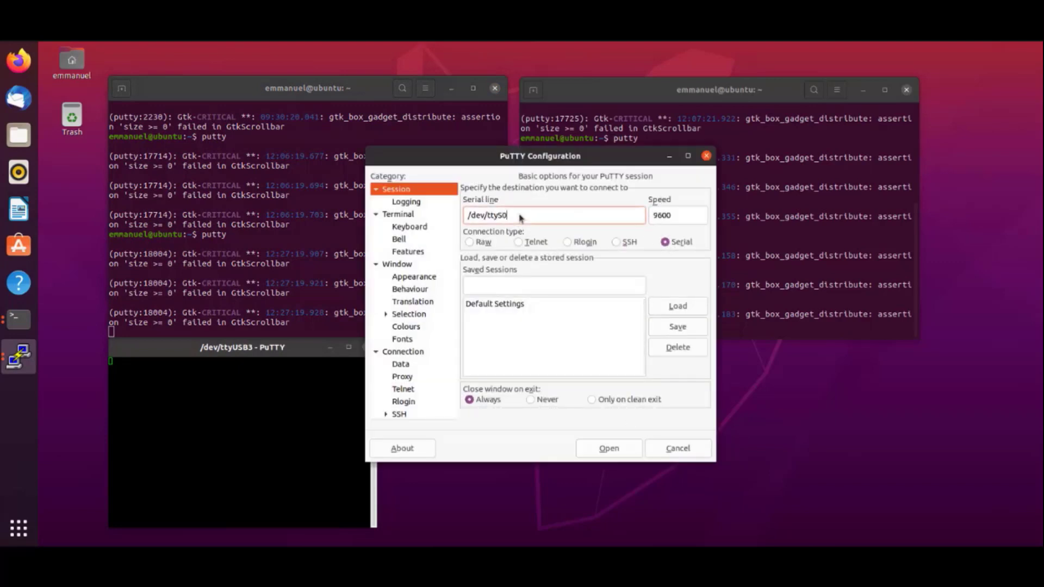
{"action": "left_click_drag", "start_coordinate": [517, 217], "coordinate": [447, 223]}
{"action": "key", "text": "ctrl+v"}
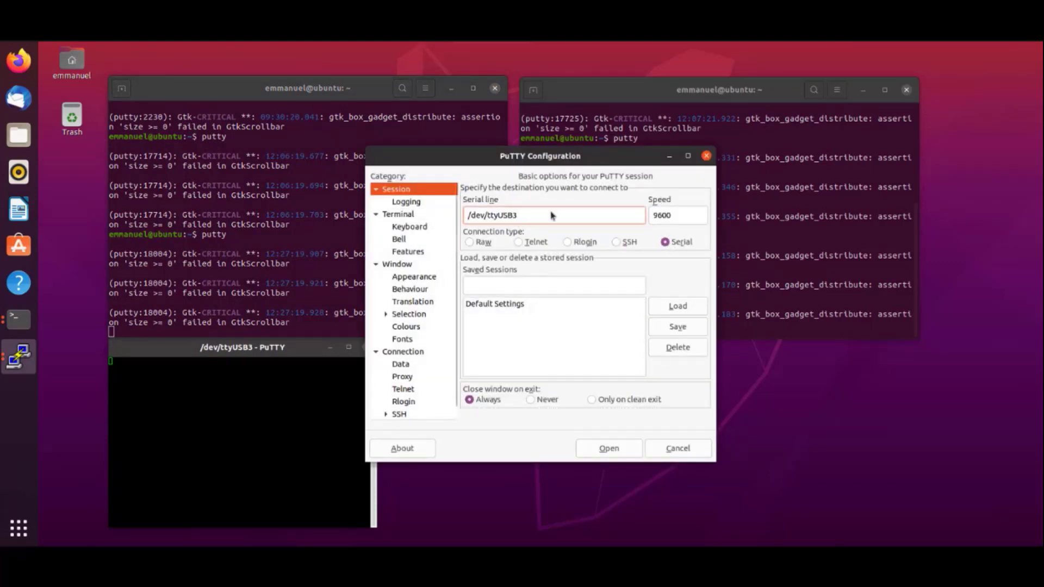
{"action": "key", "text": "BackSpace"}
{"action": "type", "text": "2"}
{"action": "left_click_drag", "start_coordinate": [683, 217], "coordinate": [655, 217]}
{"action": "type", "text": "115200"}
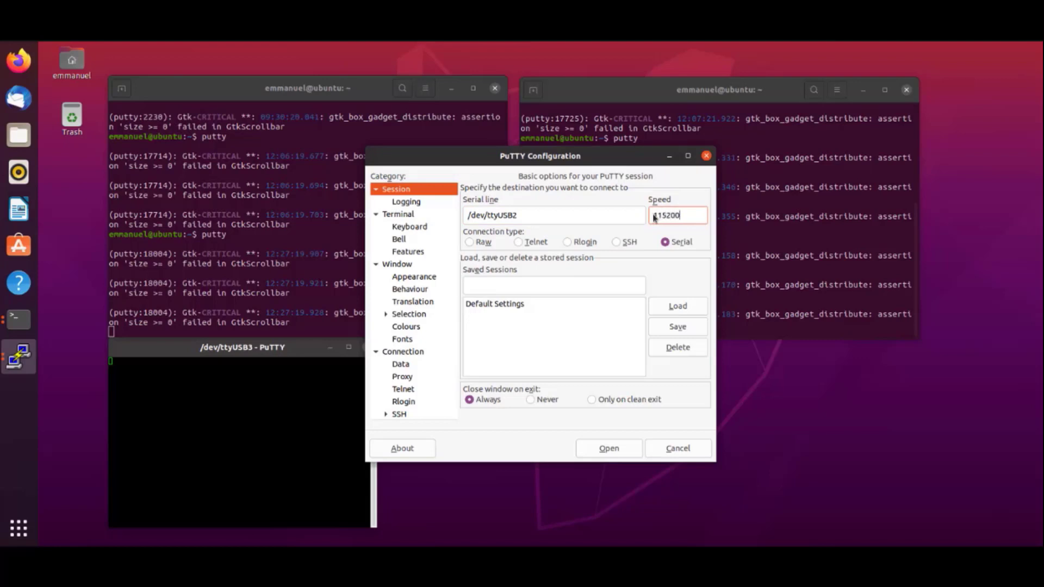
{"action": "left_click", "coordinate": [639, 451]}
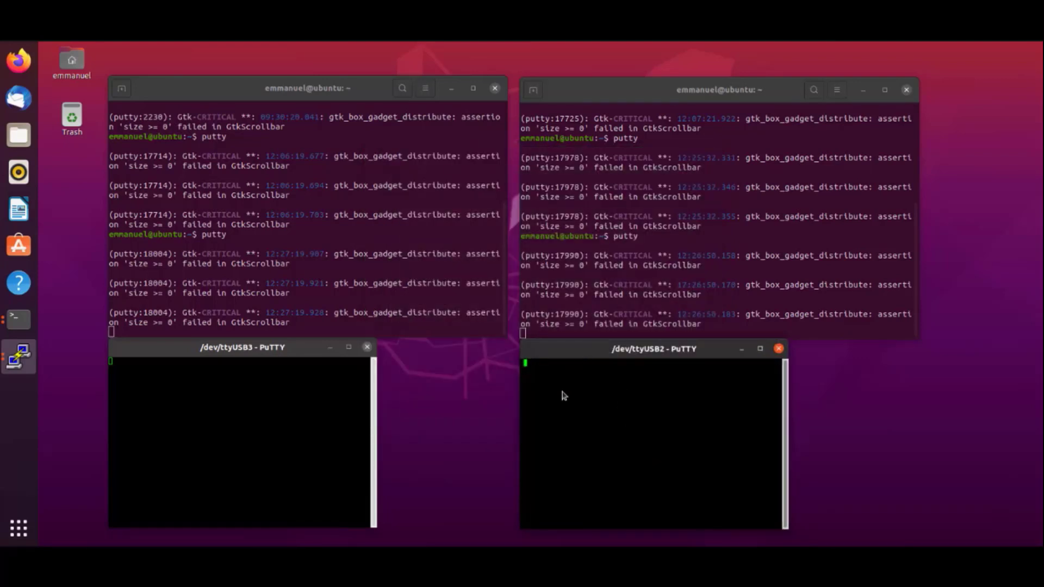
Log in as root on the /dev/ttyUSB2 console, place its window beside the /dev/ttyUSB3 console, and reboot the board.
{"action": "type", "text": "root"}
{"action": "key", "text": "Return"}
{"action": "left_click_drag", "start_coordinate": [605, 346], "coordinate": [461, 344]}
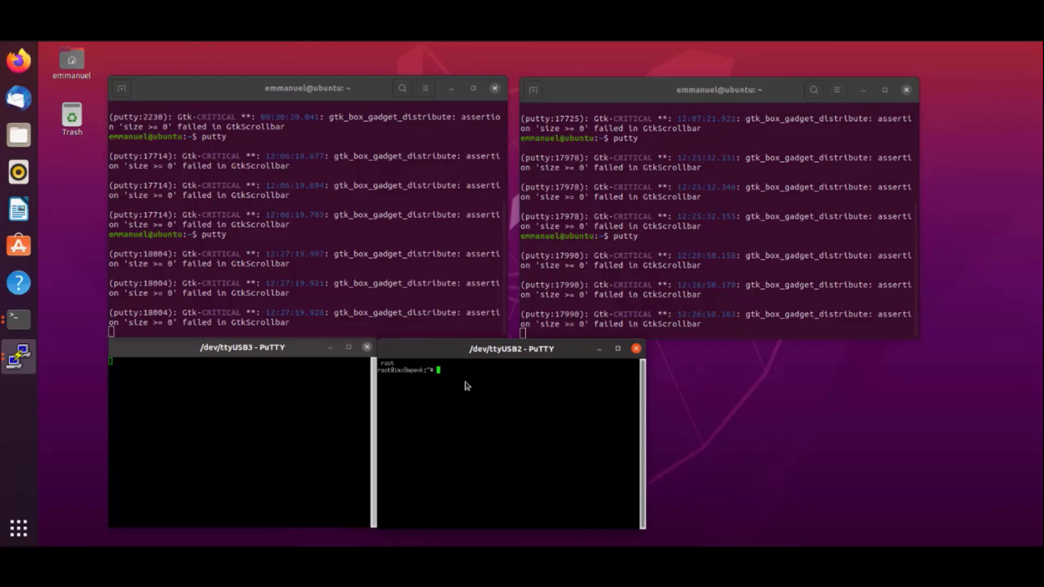
{"action": "type", "text": "reboot"}
{"action": "key", "text": "Return"}
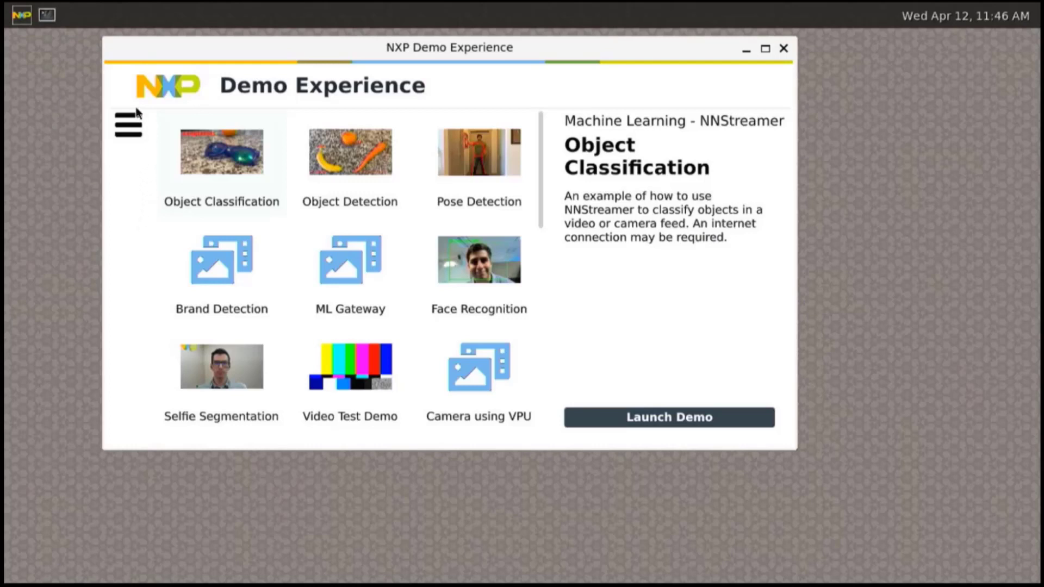
Open NXP Demo Experience on the board and launch the i.MX Voice Control demo from the Multimedia Voice category.
{"action": "left_click", "coordinate": [19, 19]}
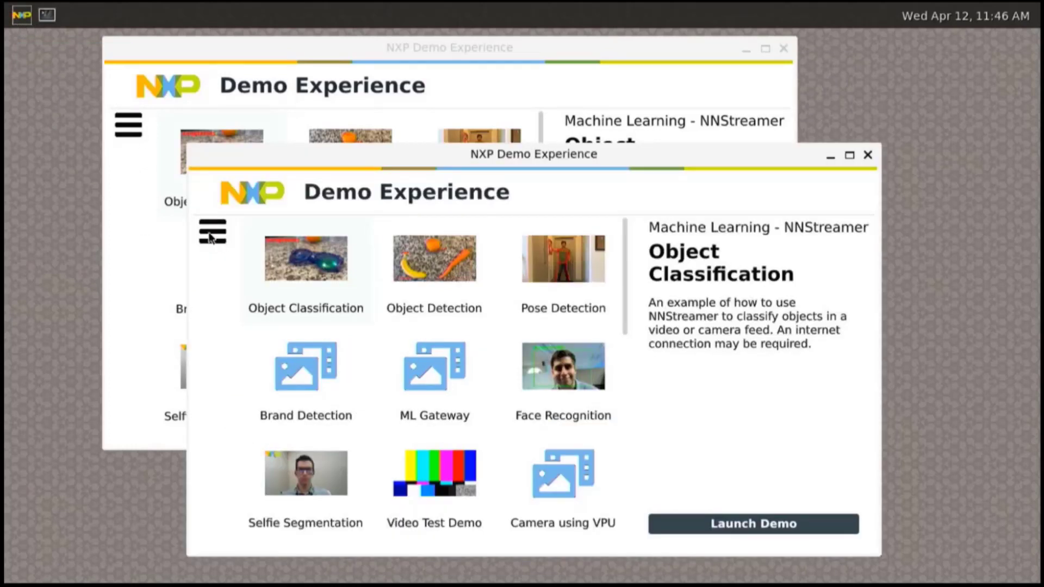
{"action": "left_click", "coordinate": [122, 126]}
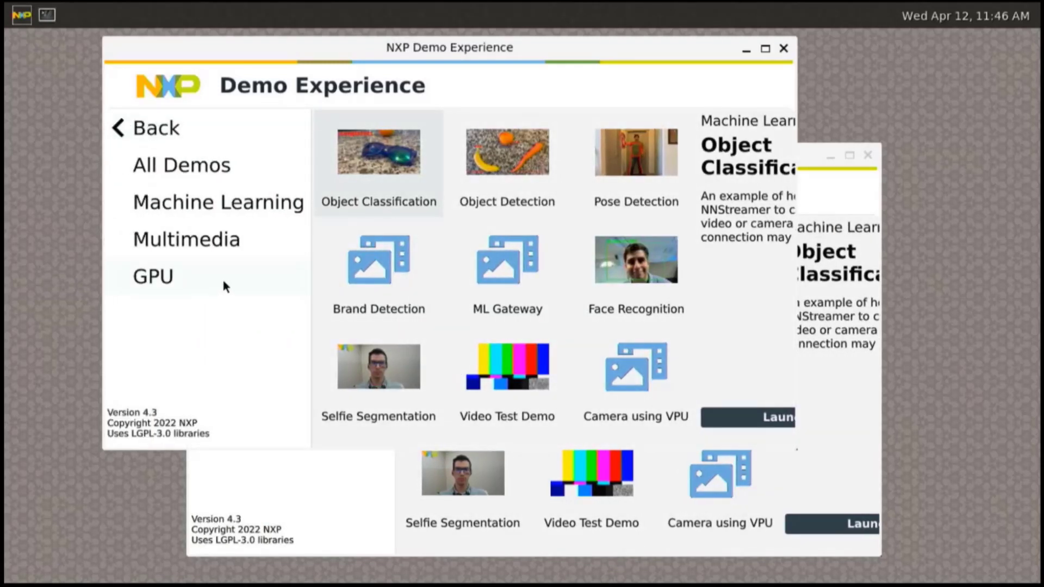
{"action": "left_click", "coordinate": [196, 237]}
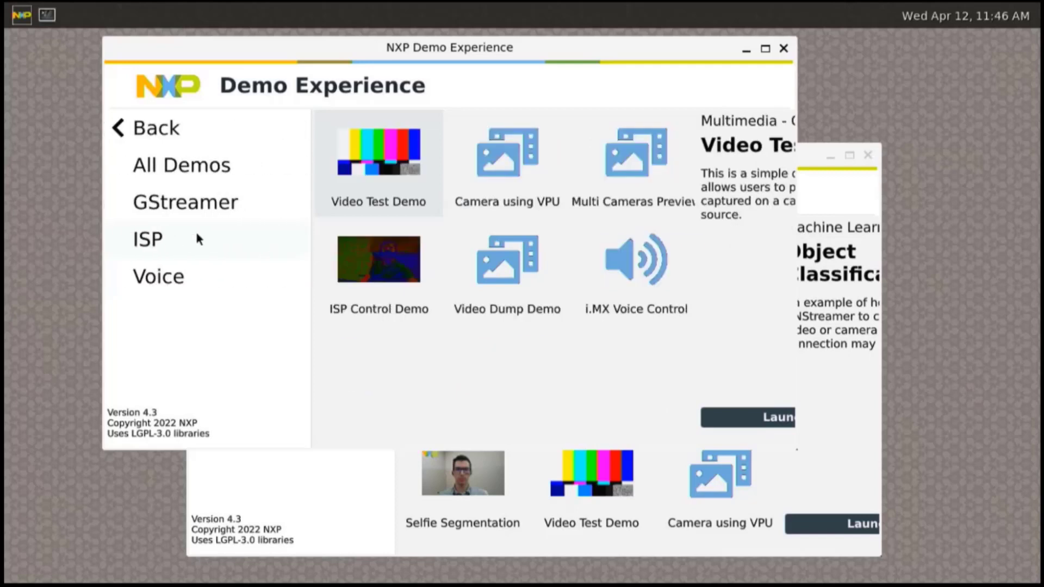
{"action": "left_click", "coordinate": [152, 280]}
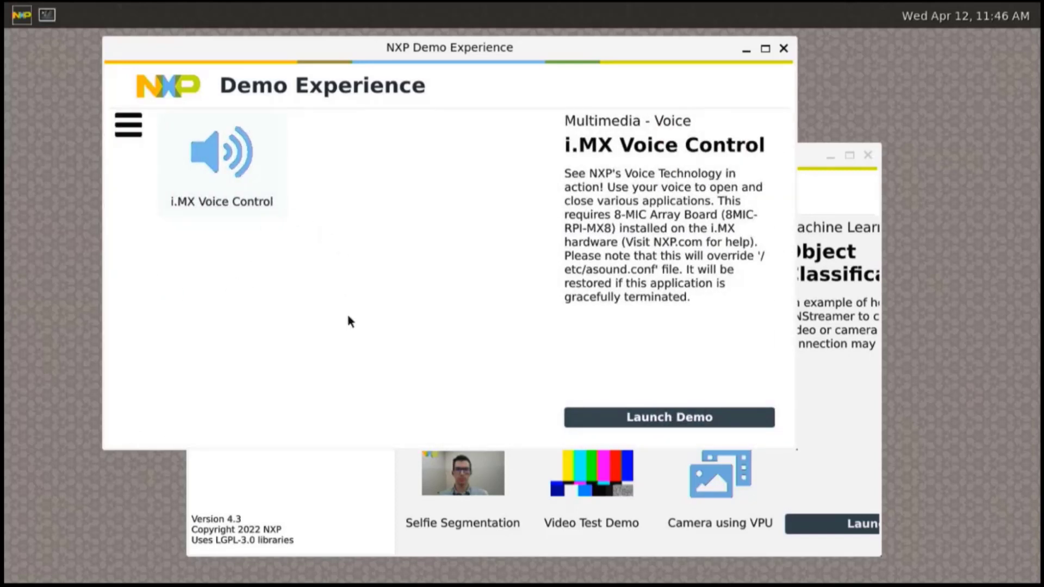
{"action": "left_click", "coordinate": [650, 417]}
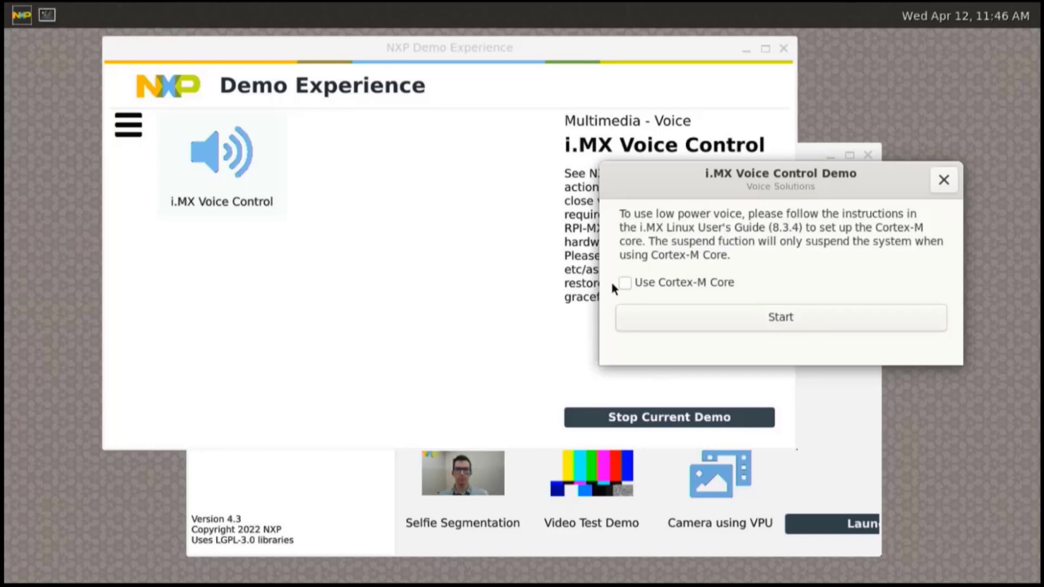
Start the voice control demo with the Cortex-M core enabled and move its window over the Demo Experience window.
{"action": "left_click", "coordinate": [623, 282]}
{"action": "left_click", "coordinate": [750, 326]}
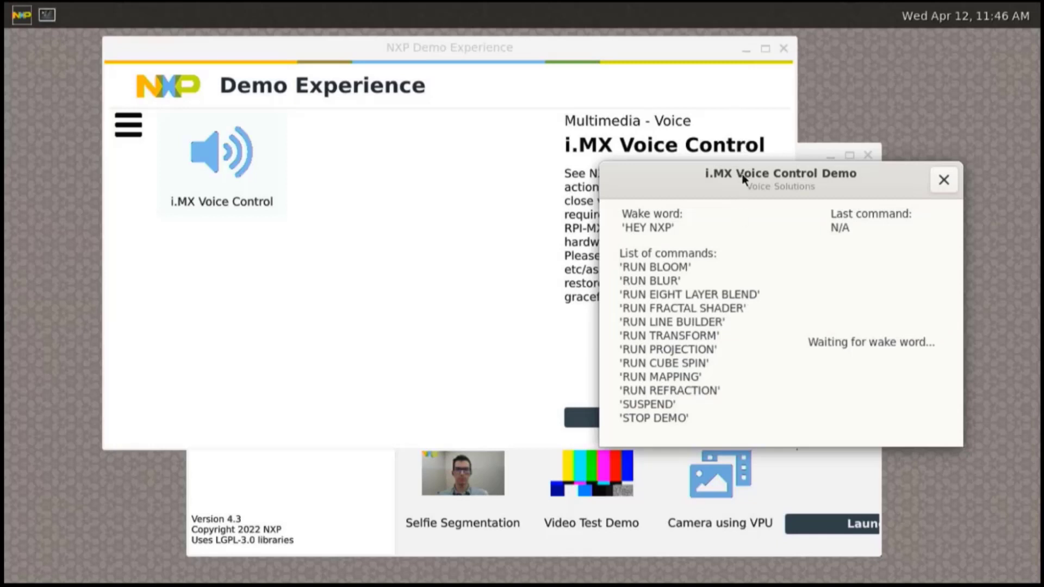
{"action": "left_click_drag", "start_coordinate": [742, 178], "coordinate": [247, 173]}
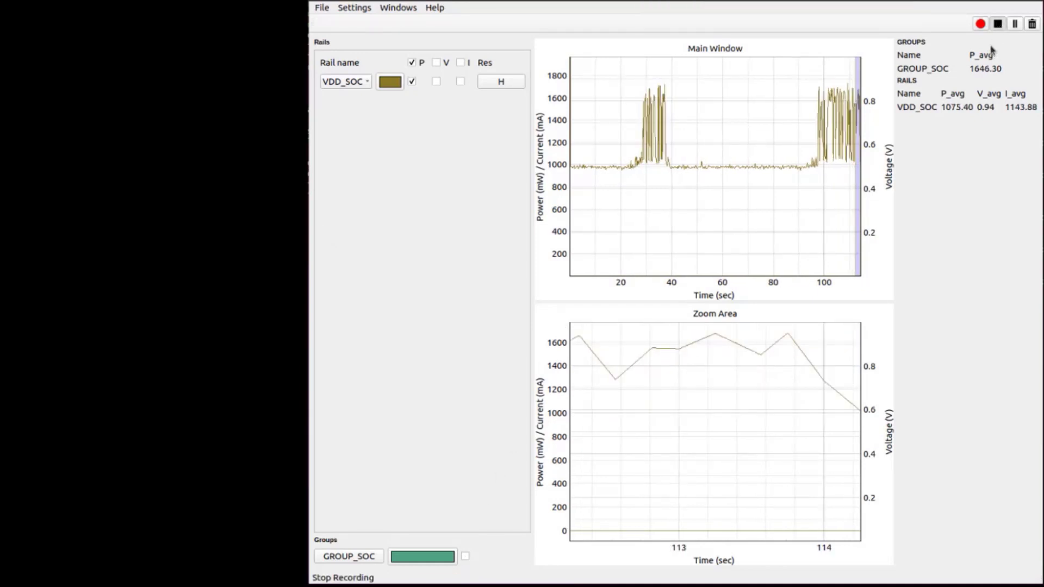
In the power measurement tool, plot GROUP_SOC power instead of VDD_SOC power and resume recording.
{"action": "left_click", "coordinate": [465, 557]}
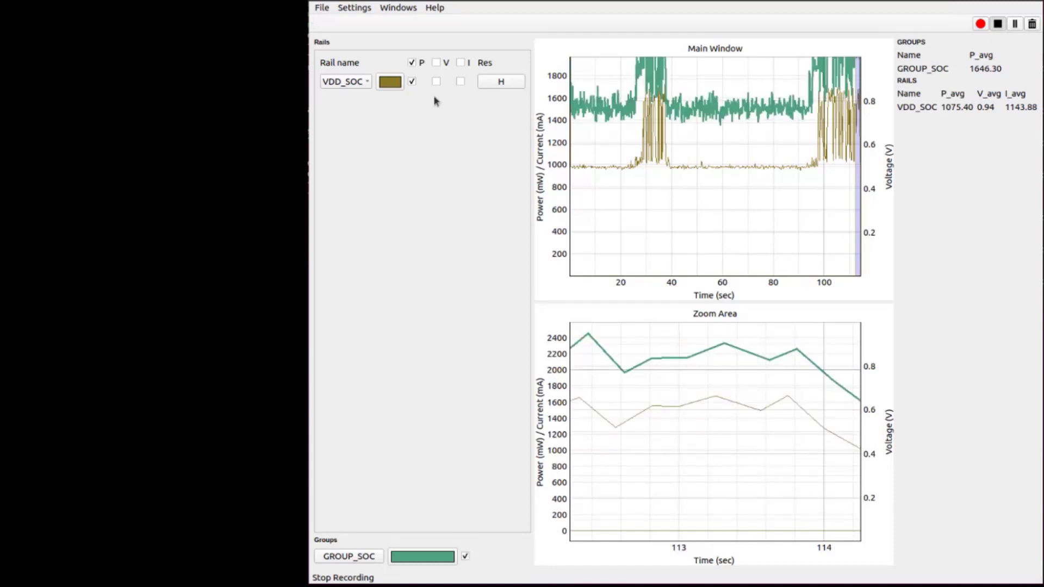
{"action": "left_click", "coordinate": [412, 81]}
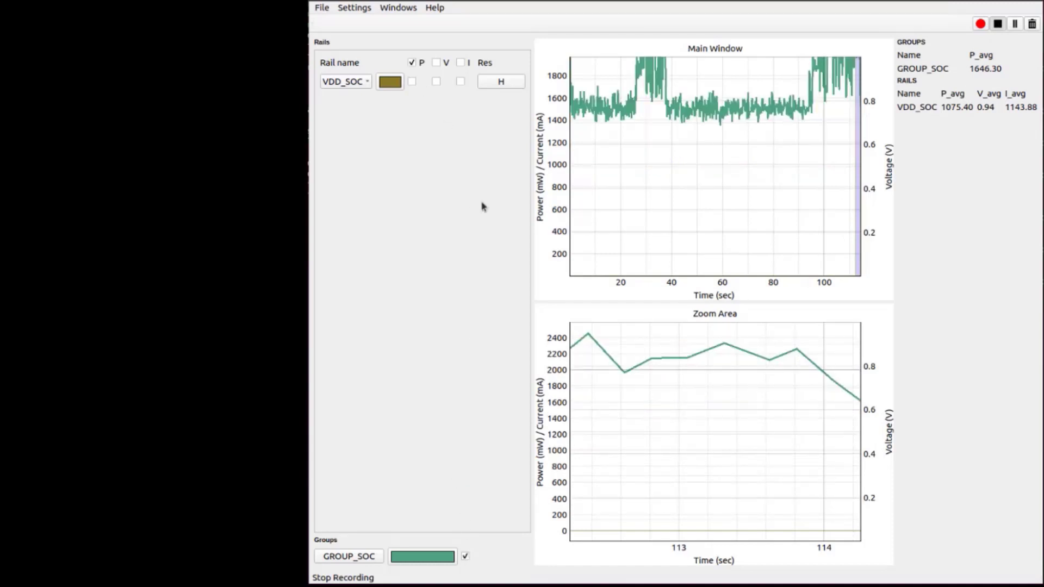
{"action": "left_click", "coordinate": [984, 26]}
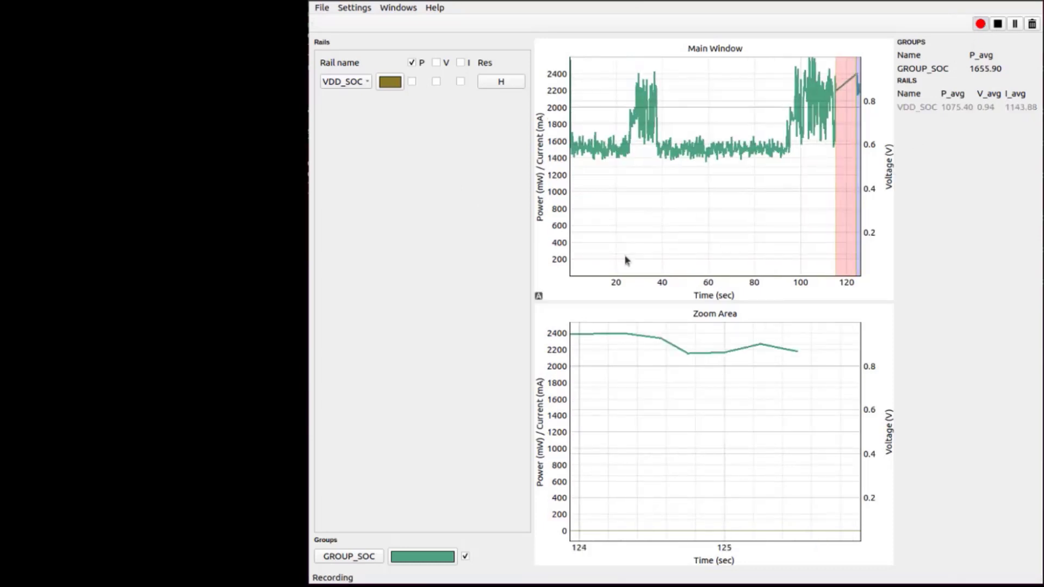